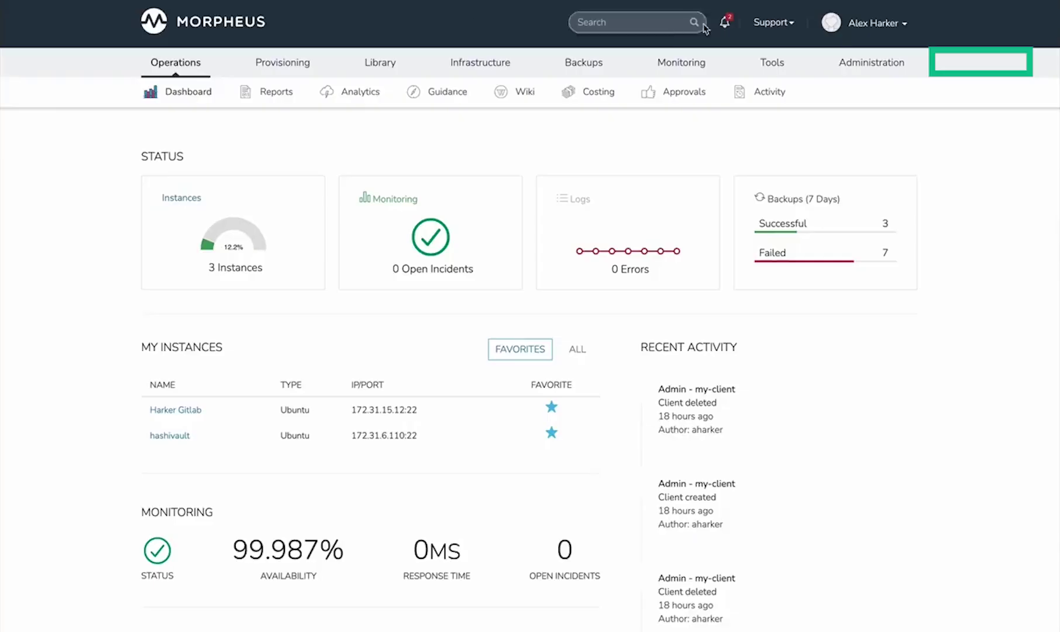
In Plans & Pricing, open the *Other Layout Cost price set to review its $5.00 monthly price
{"action": "mouse_move", "coordinate": [870, 64]}
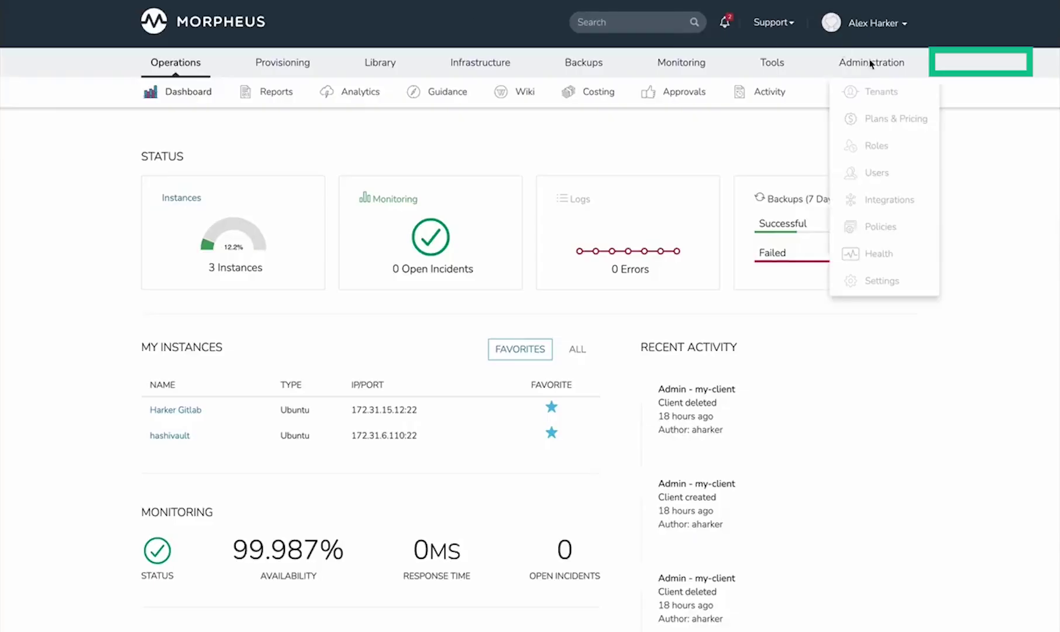
{"action": "left_click", "coordinate": [894, 125]}
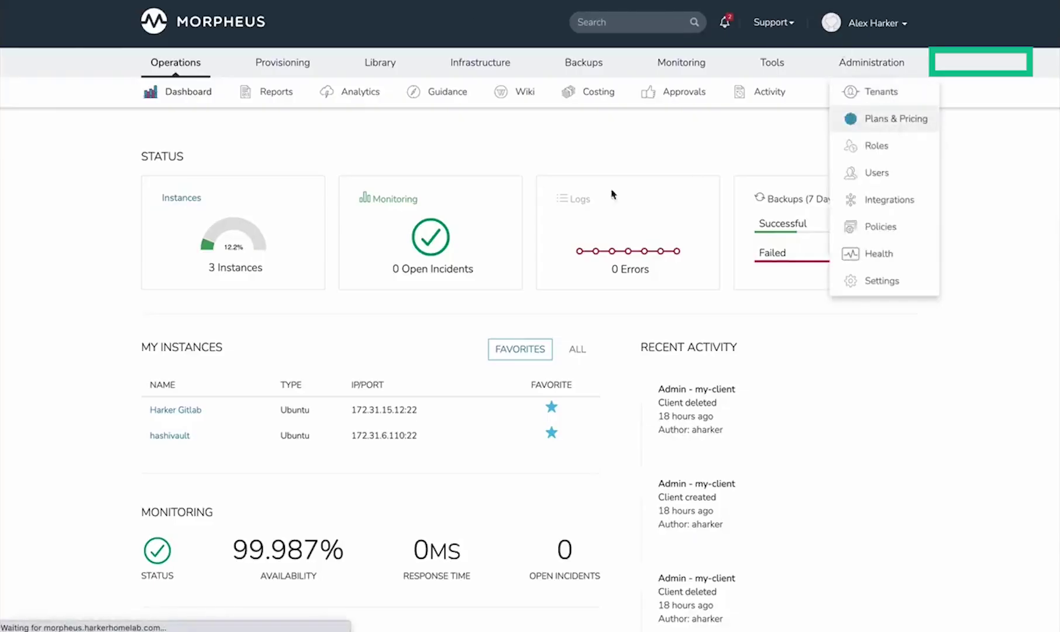
{"action": "left_click", "coordinate": [229, 150]}
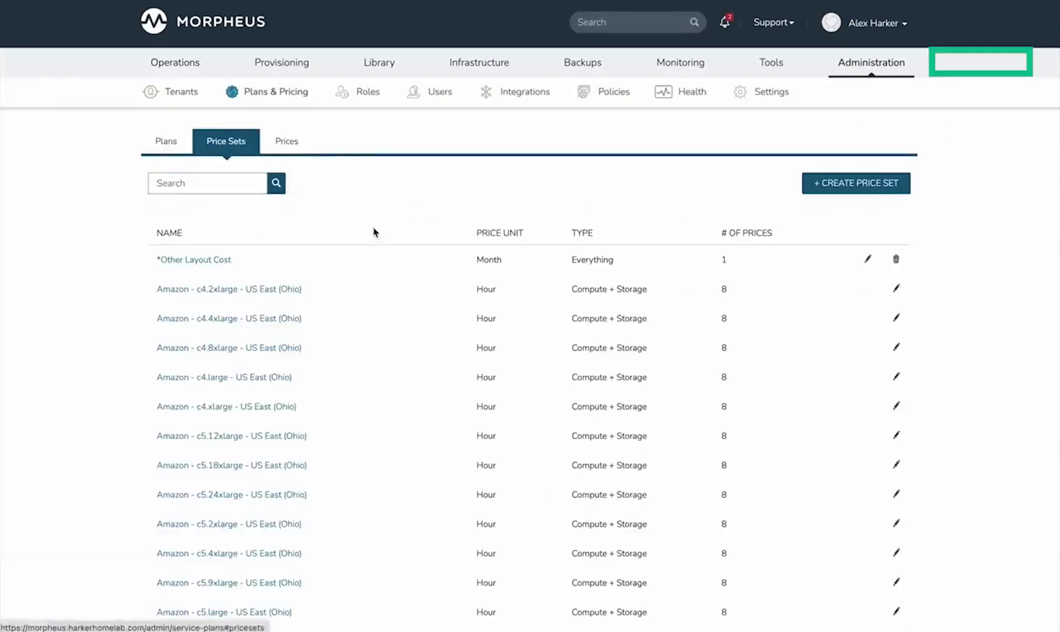
{"action": "left_click", "coordinate": [217, 265]}
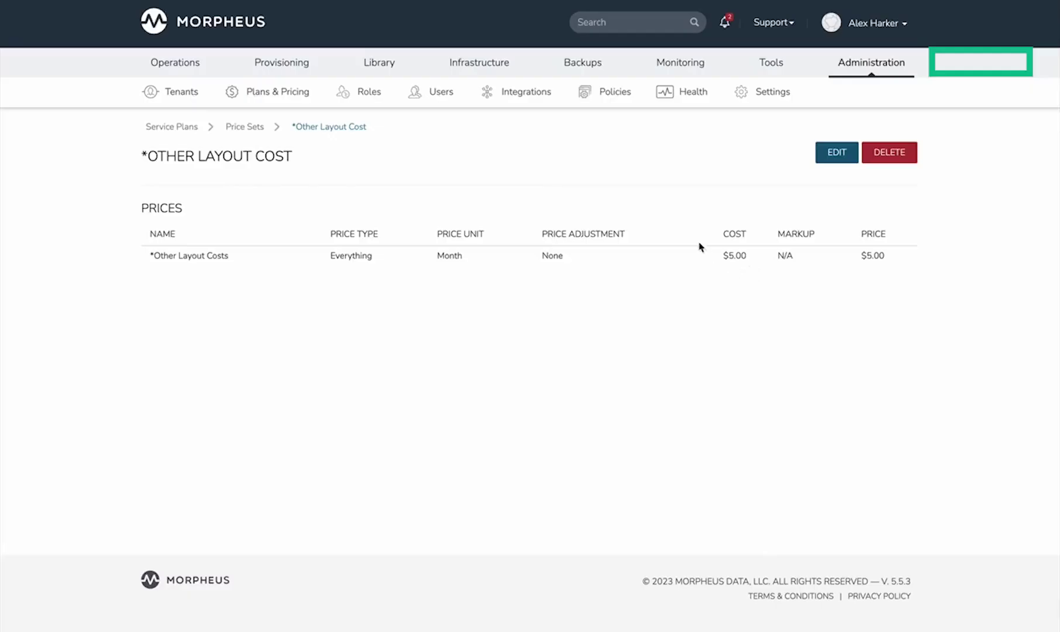
{"action": "mouse_move", "coordinate": [394, 59]}
Inspect the Ubuntu VM layout's monthly price unit and price set list, then close without saving
{"action": "left_click", "coordinate": [262, 143]}
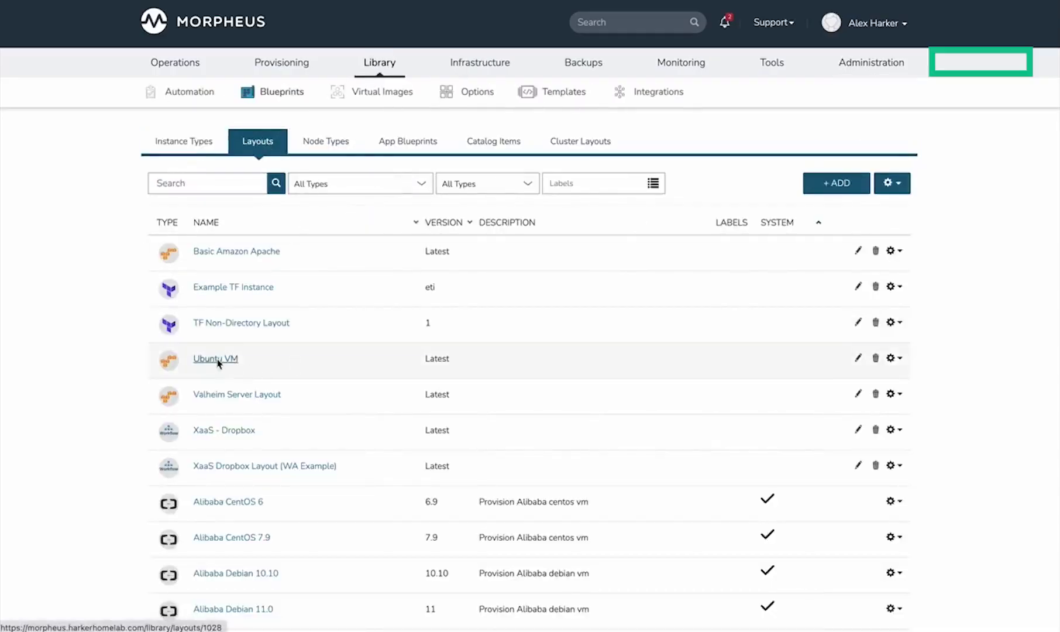
{"action": "left_click", "coordinate": [858, 358]}
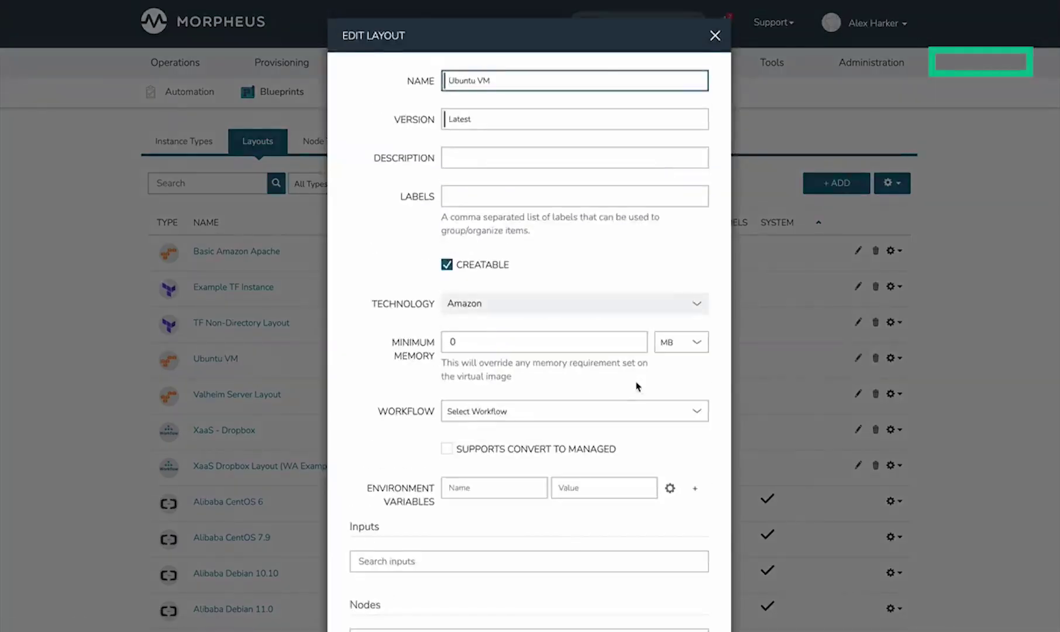
{"action": "scroll", "coordinate": [637, 386], "scroll_direction": "down", "scroll_amount": 5}
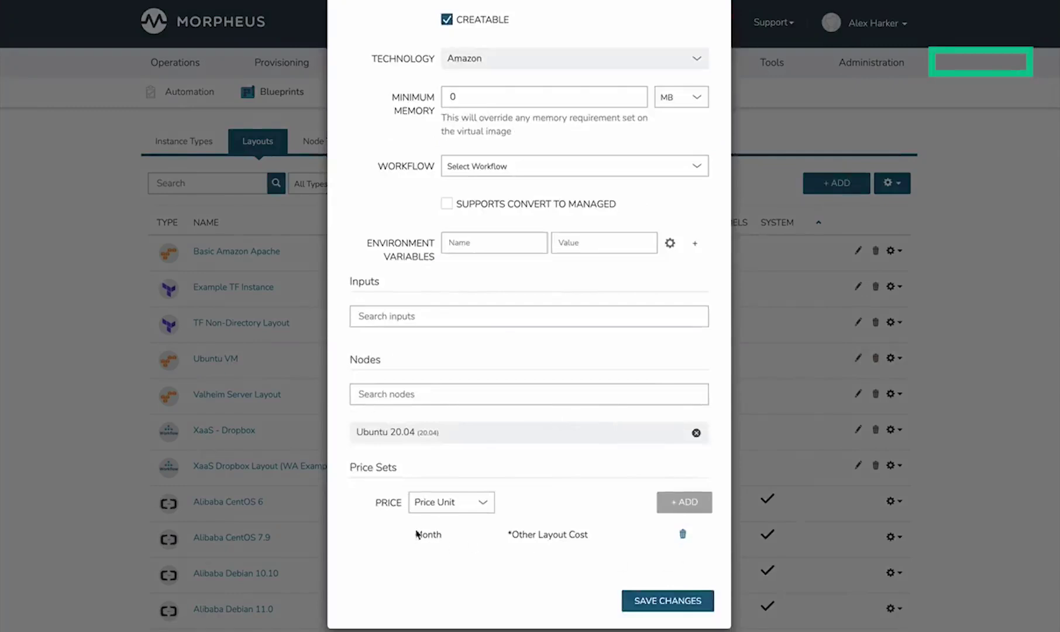
{"action": "left_click", "coordinate": [478, 507]}
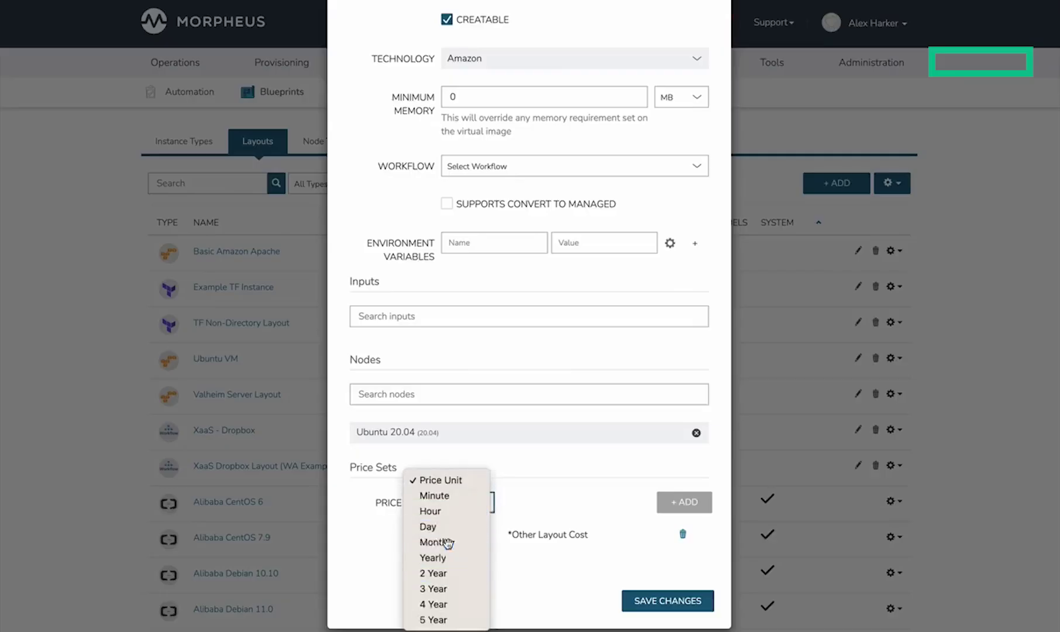
{"action": "left_click", "coordinate": [448, 543]}
{"action": "left_click", "coordinate": [536, 502]}
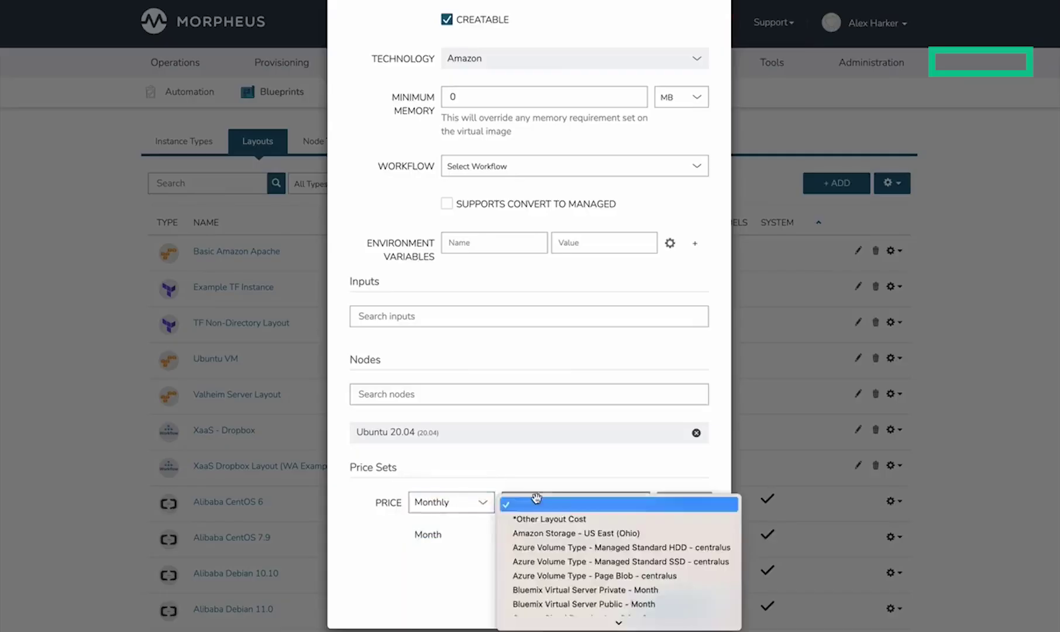
{"action": "left_click", "coordinate": [376, 564]}
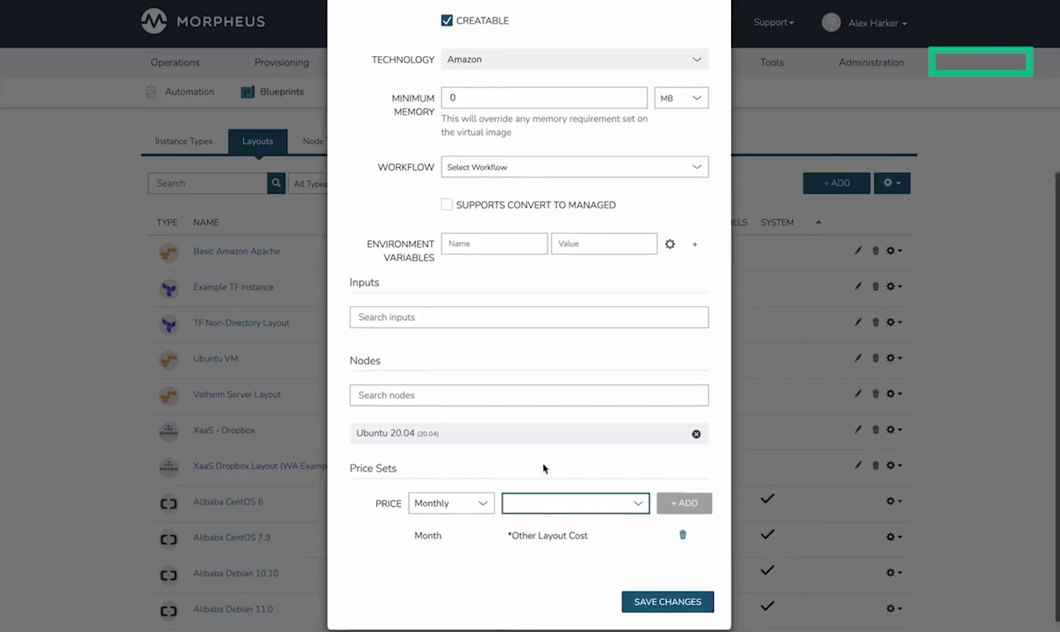
{"action": "scroll", "coordinate": [545, 459], "scroll_direction": "up", "scroll_amount": 5}
{"action": "left_click", "coordinate": [715, 36]}
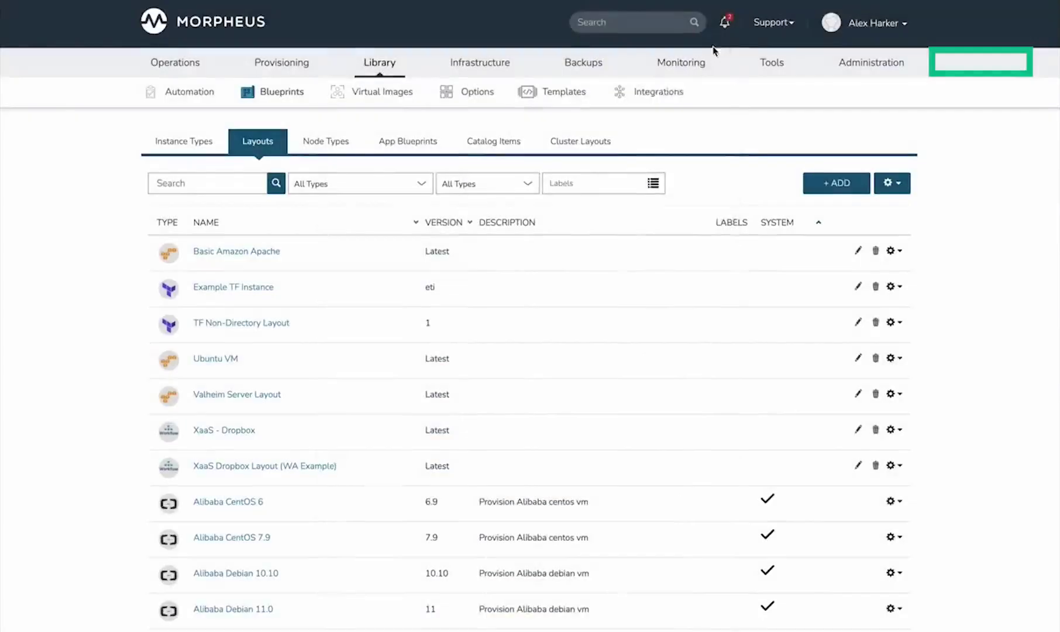
Review the Custom Ubuntu instance type's empty Price Sets section and close the editor
{"action": "left_click", "coordinate": [181, 141]}
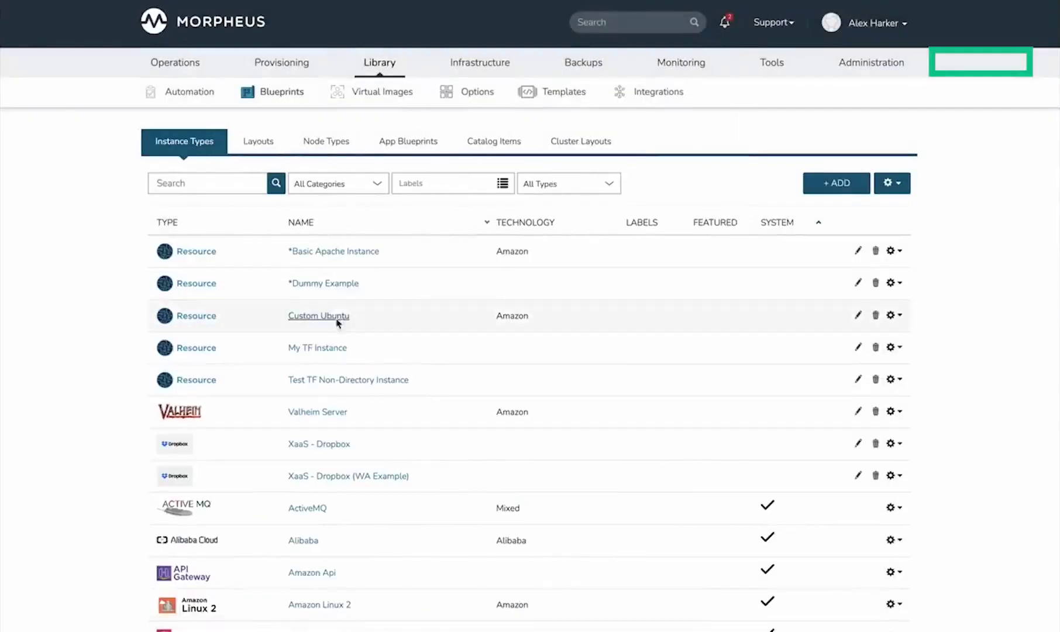
{"action": "left_click", "coordinate": [858, 315]}
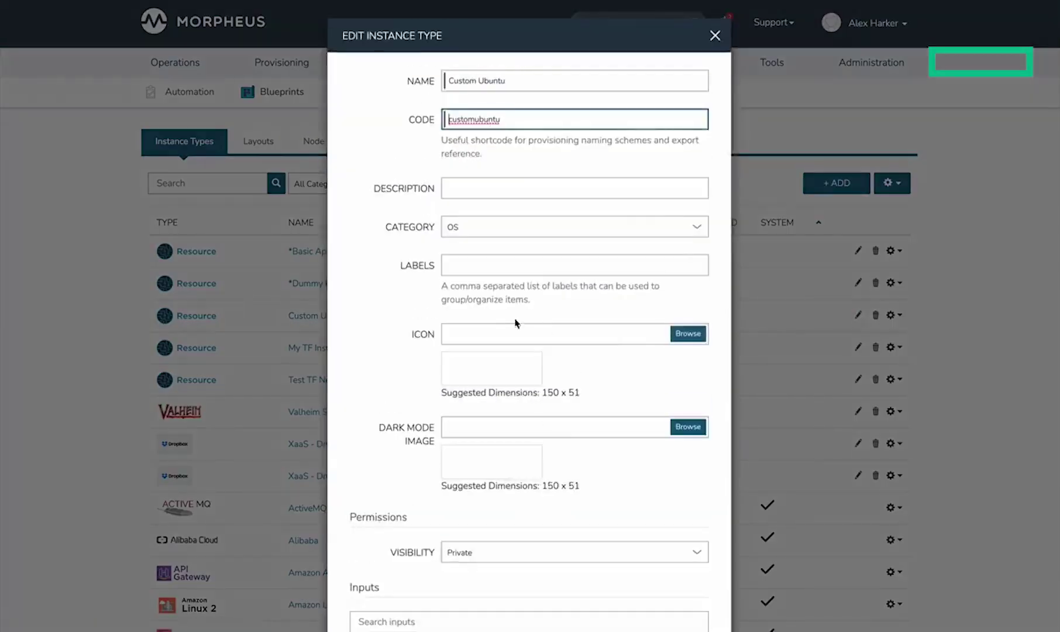
{"action": "scroll", "coordinate": [406, 316], "scroll_direction": "down", "scroll_amount": 3}
{"action": "scroll", "coordinate": [406, 315], "scroll_direction": "down", "scroll_amount": 1}
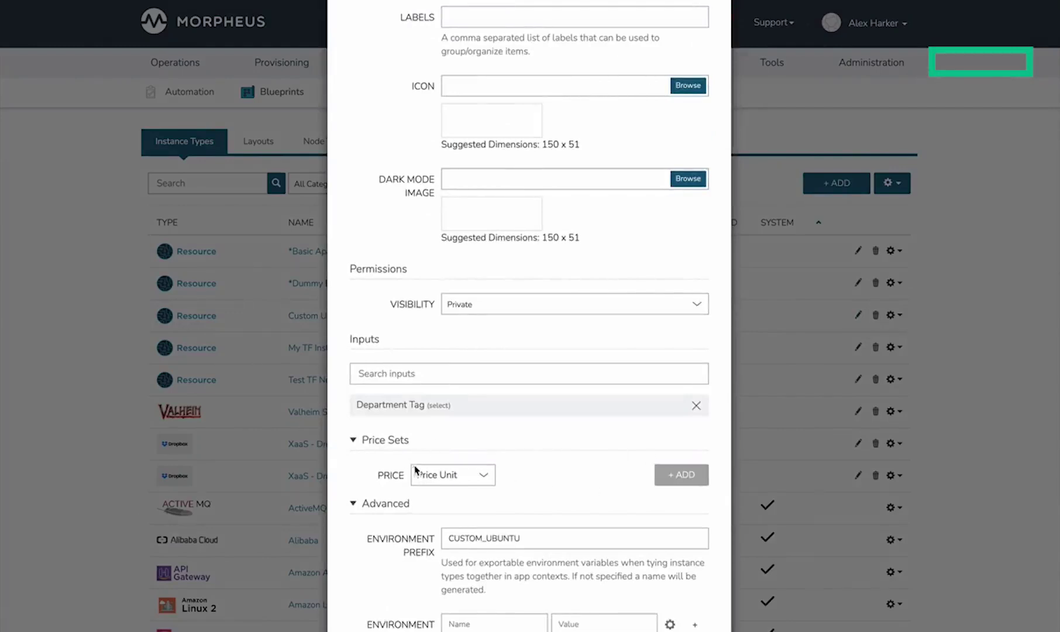
{"action": "scroll", "coordinate": [480, 465], "scroll_direction": "up", "scroll_amount": 4}
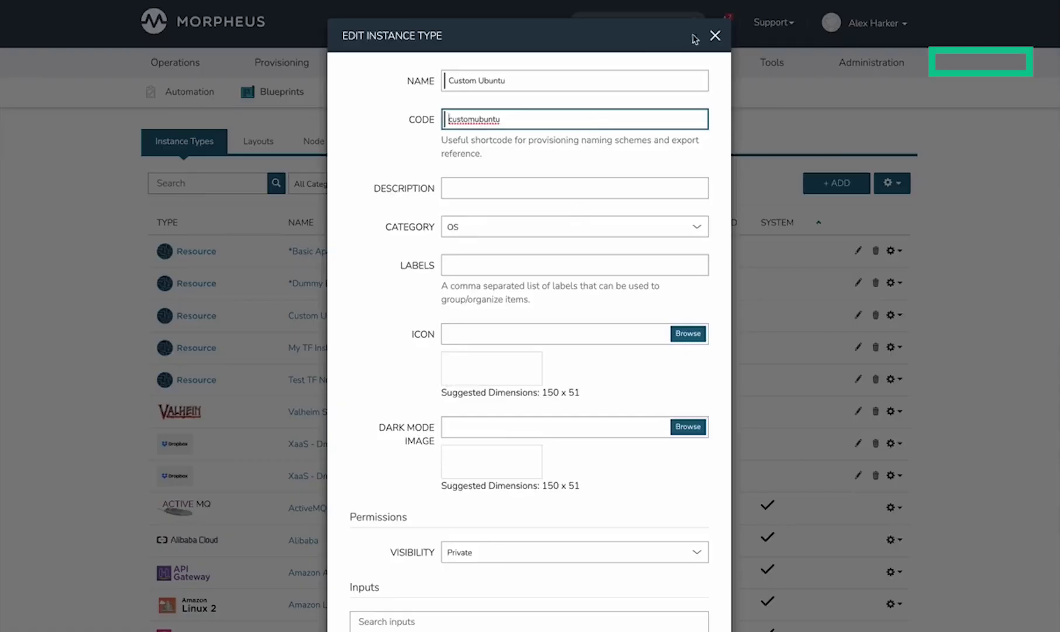
{"action": "left_click", "coordinate": [715, 36]}
Create a Custom Ubuntu instance named 'test' and advance to the Configure step
{"action": "mouse_move", "coordinate": [297, 86]}
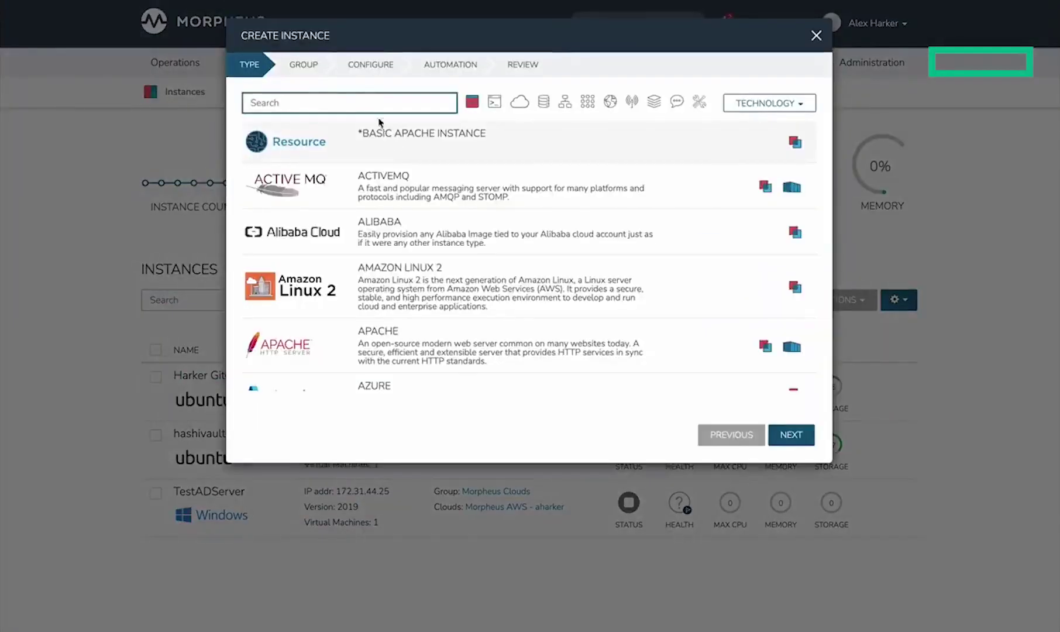
{"action": "type", "text": "cus"}
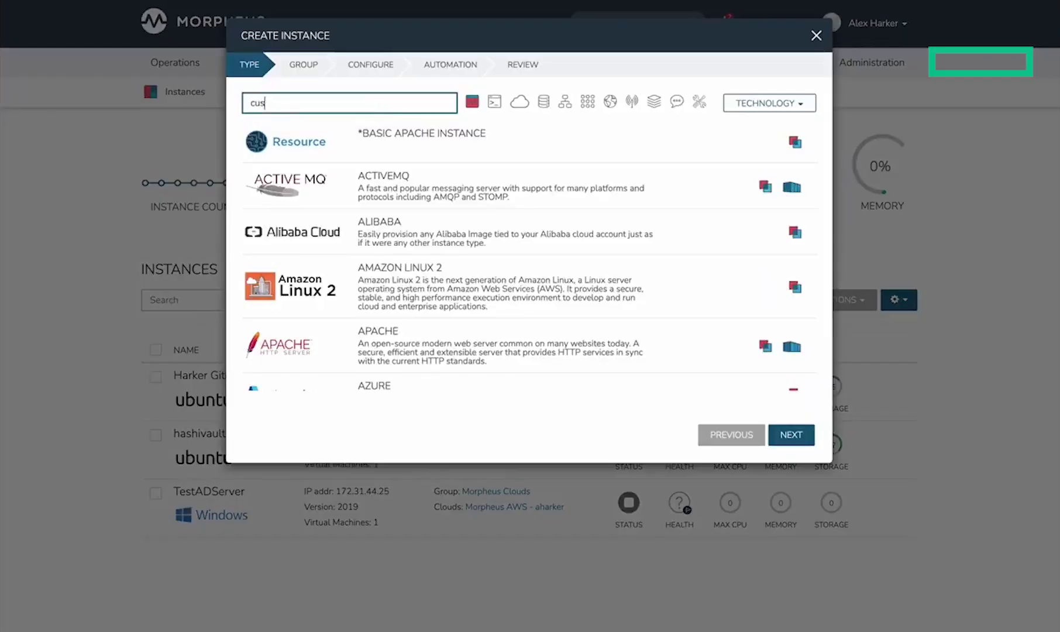
{"action": "type", "text": "tom"}
{"action": "left_click", "coordinate": [436, 143]}
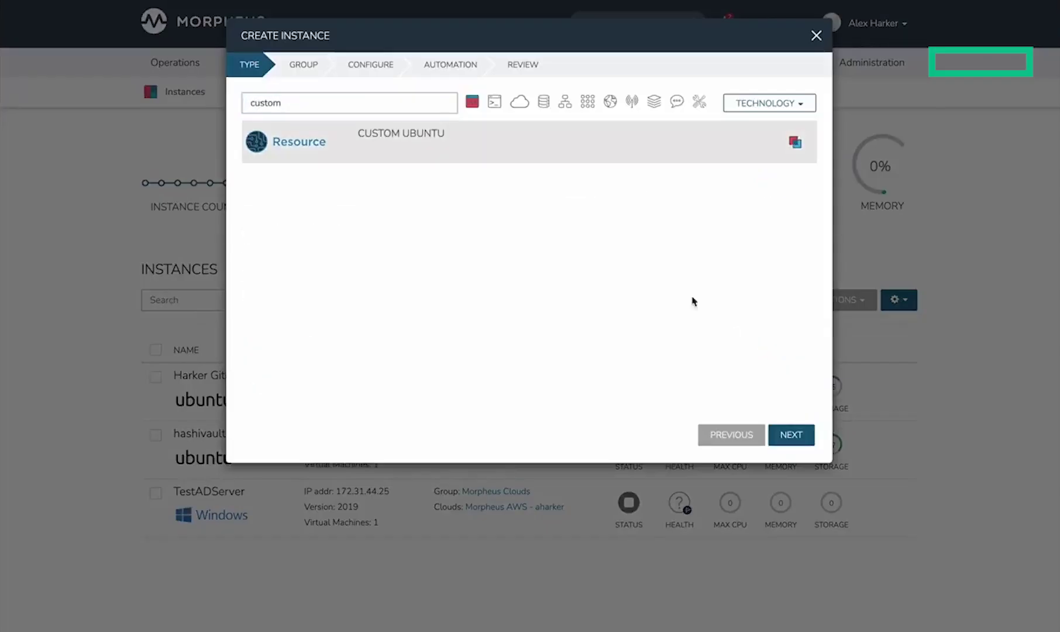
{"action": "left_click", "coordinate": [791, 435]}
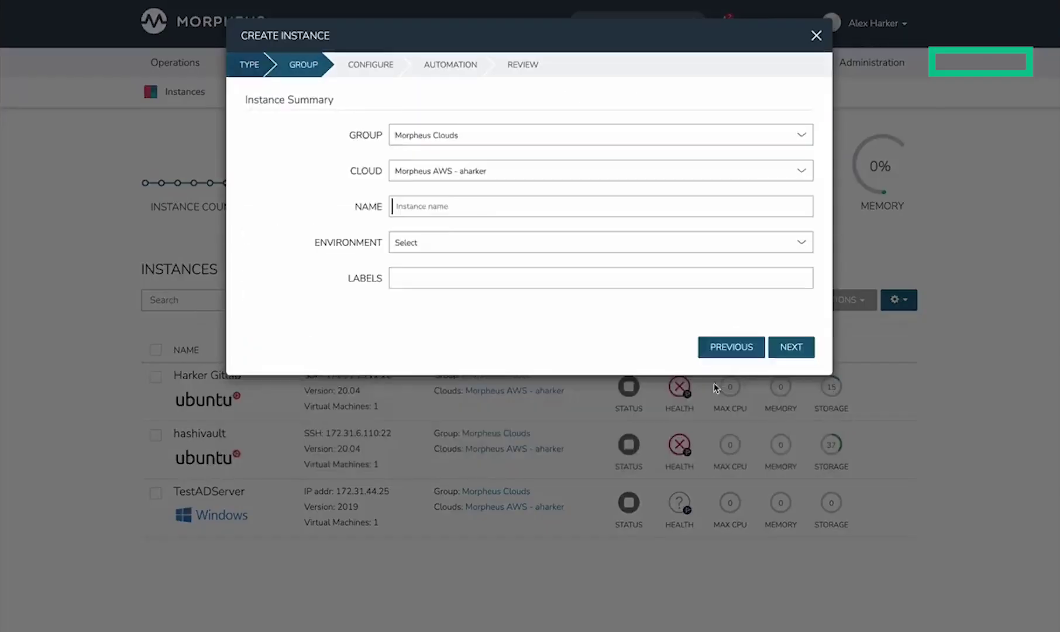
{"action": "left_click", "coordinate": [471, 212]}
{"action": "type", "text": "test"}
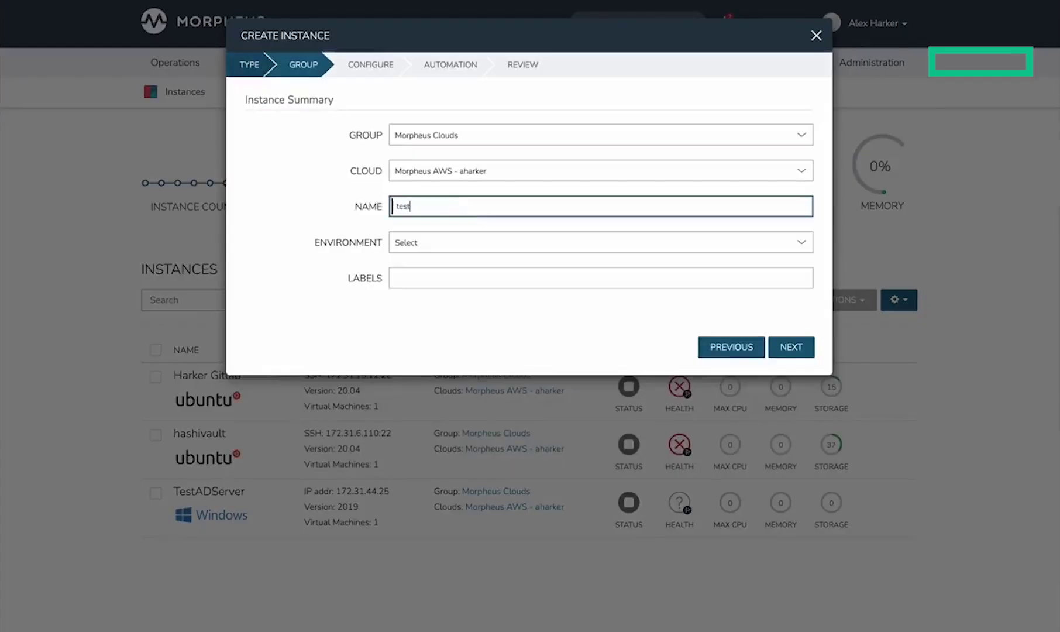
{"action": "left_click", "coordinate": [803, 350]}
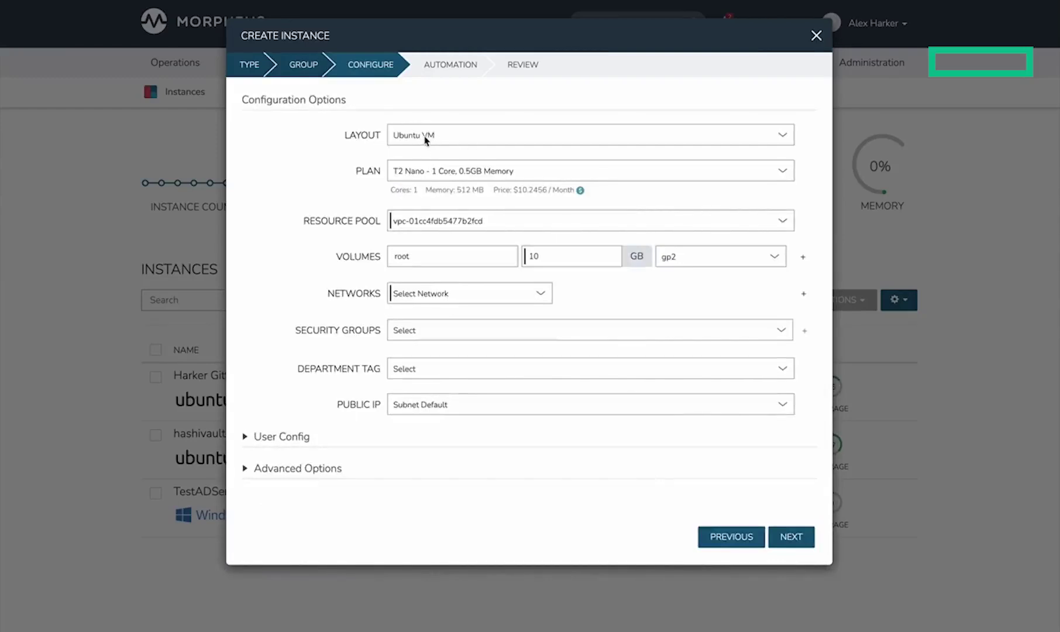
Keep the Ubuntu VM layout, choose T2 Micro to see $15.4912/month, then close the wizard
{"action": "left_click", "coordinate": [425, 139]}
{"action": "left_click", "coordinate": [425, 140]}
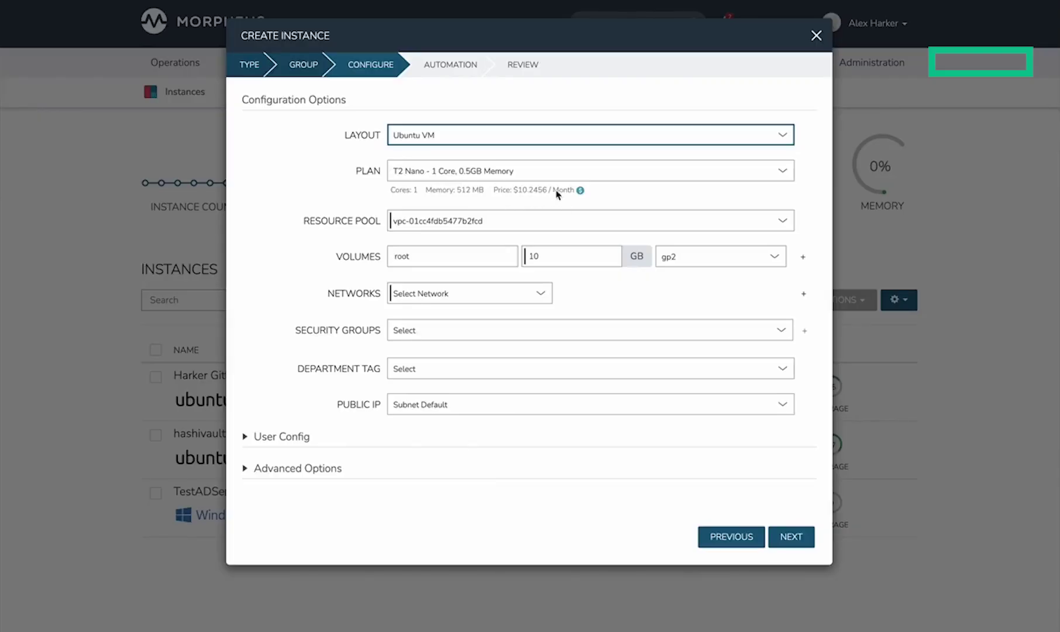
{"action": "left_click", "coordinate": [455, 173]}
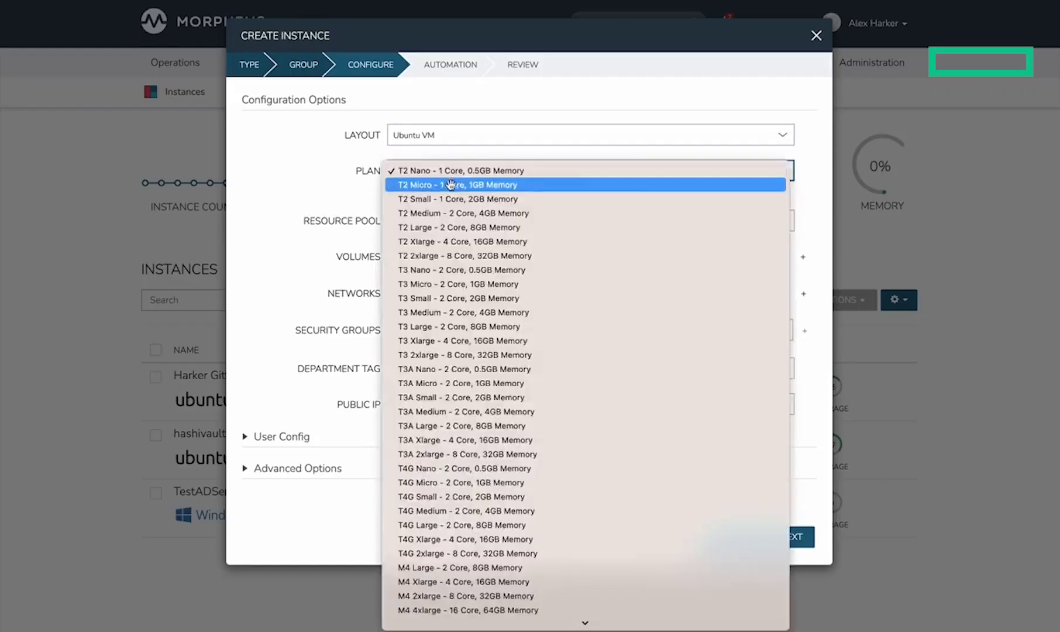
{"action": "left_click", "coordinate": [450, 185]}
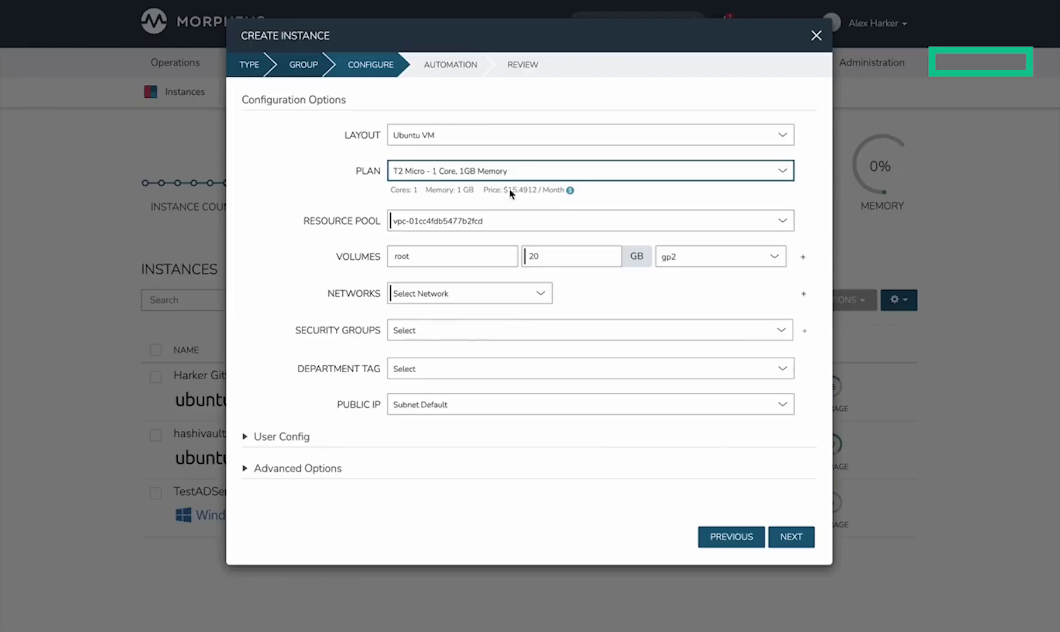
{"action": "left_click", "coordinate": [817, 36]}
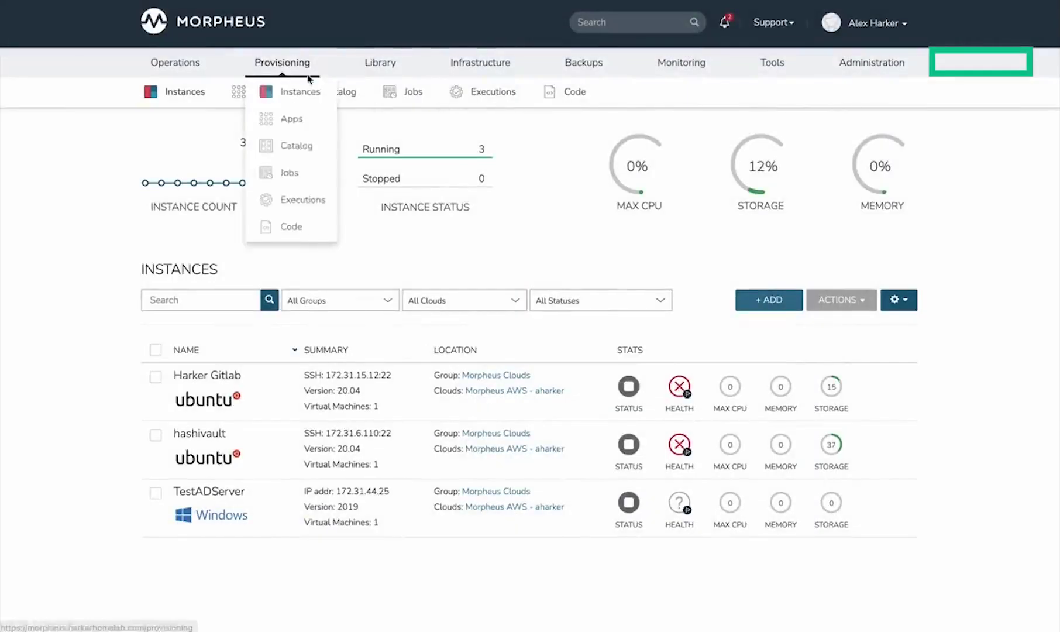
Add a new Ubuntu instance named 'tesa' and advance to the Configure step
{"action": "left_click", "coordinate": [770, 301]}
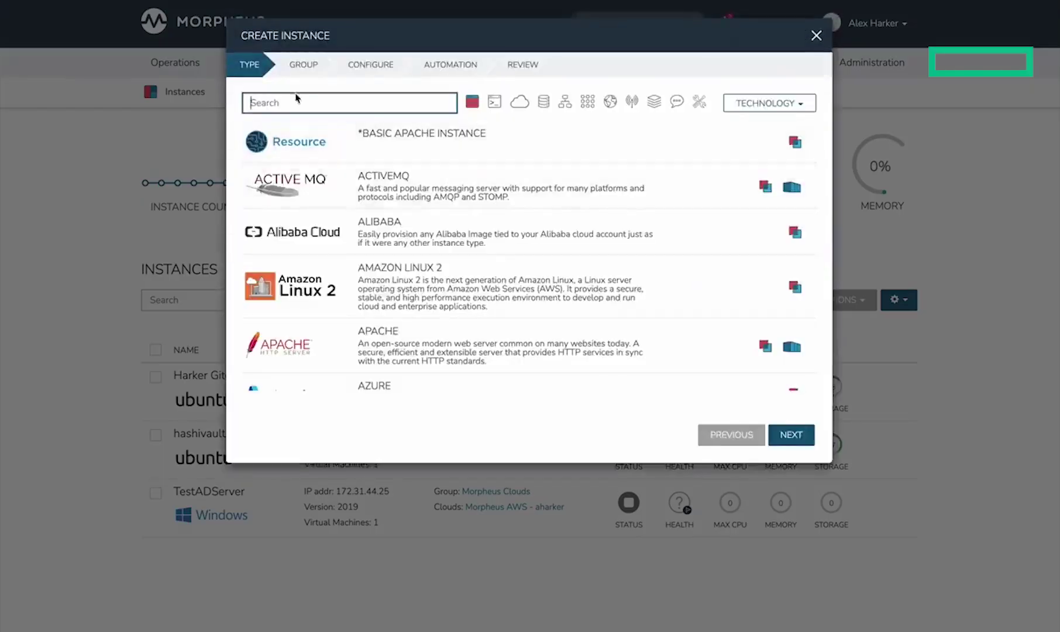
{"action": "type", "text": "ubuntu"}
{"action": "left_click", "coordinate": [425, 184]}
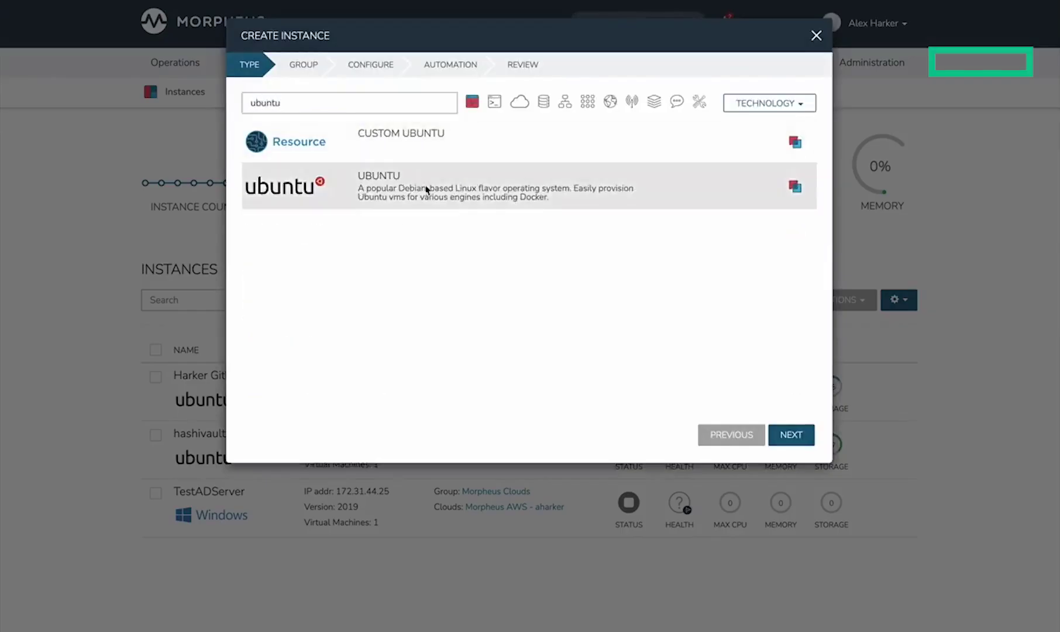
{"action": "left_click", "coordinate": [793, 434]}
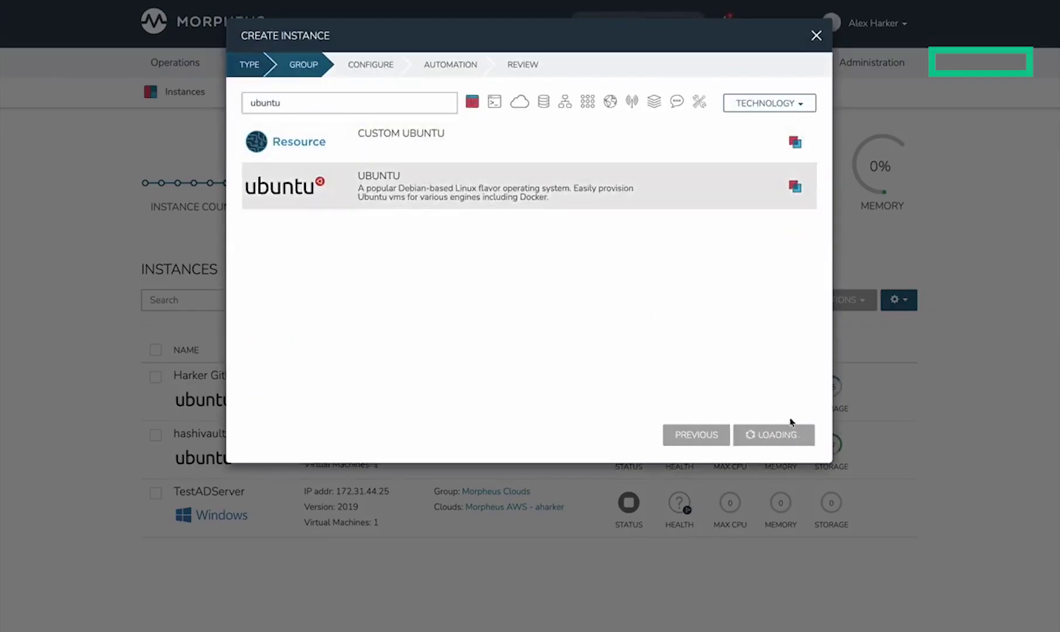
{"action": "left_click", "coordinate": [450, 209]}
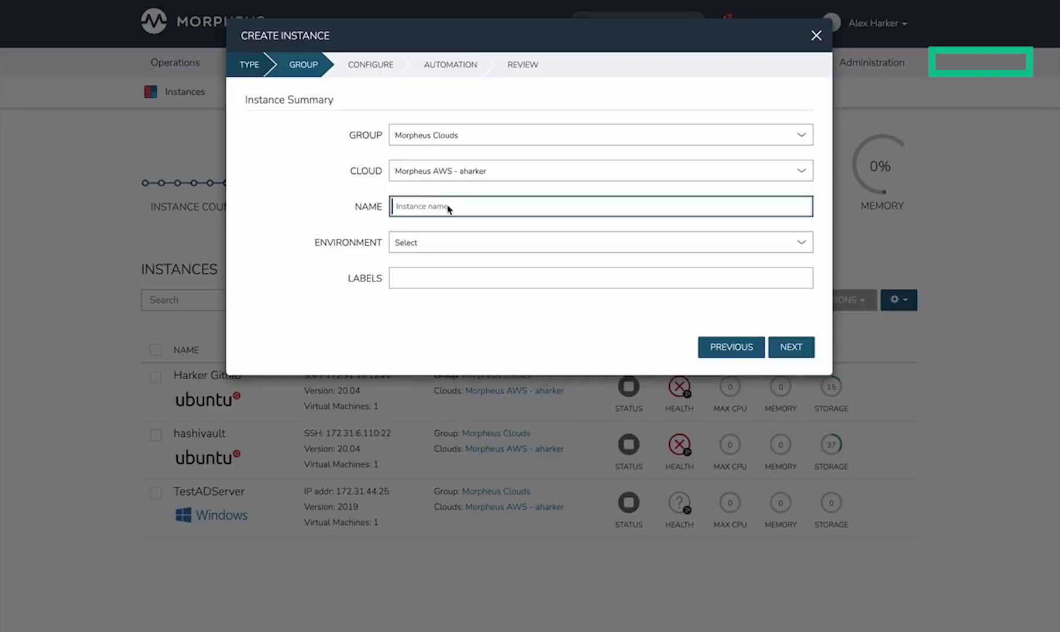
{"action": "type", "text": "tesa"}
{"action": "left_click", "coordinate": [791, 347]}
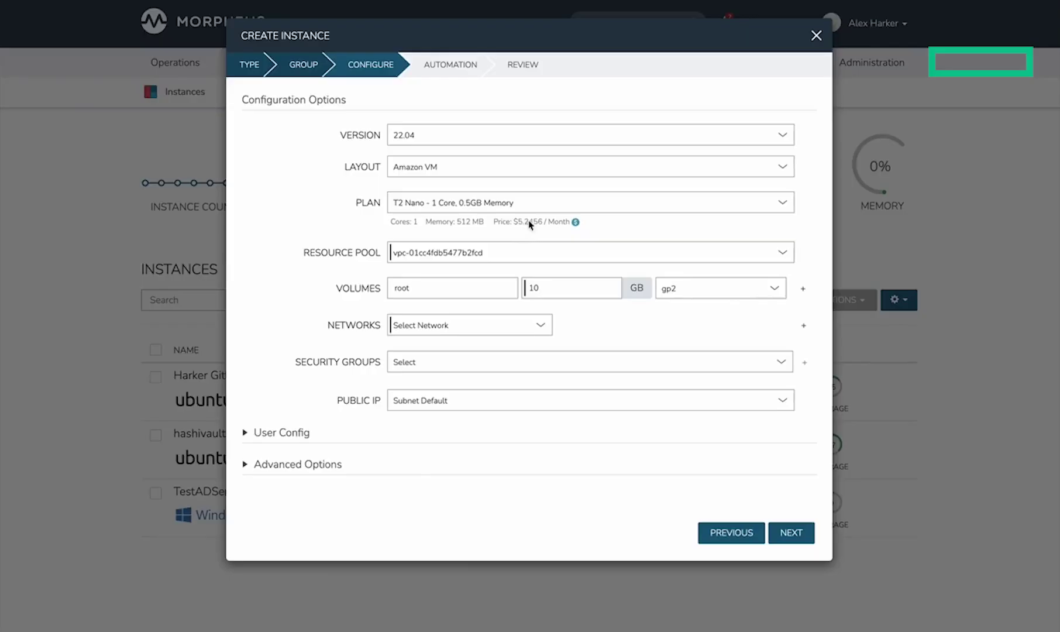
Select the 'T2 Micro - 1 Core, 1GB Memory' plan and compare its monthly price
{"action": "left_click", "coordinate": [453, 206]}
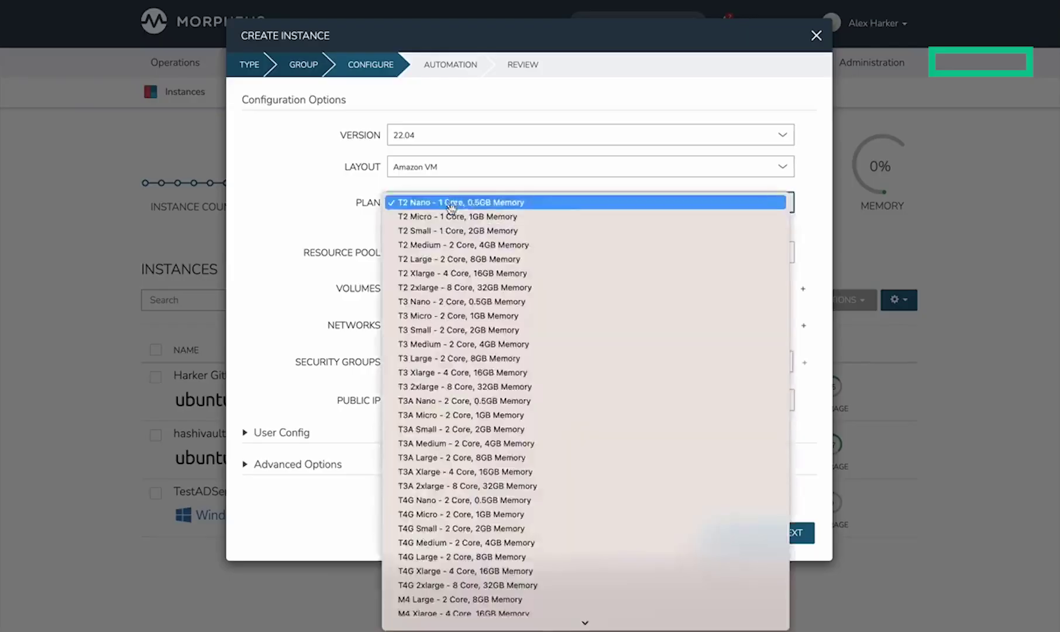
{"action": "left_click", "coordinate": [437, 217]}
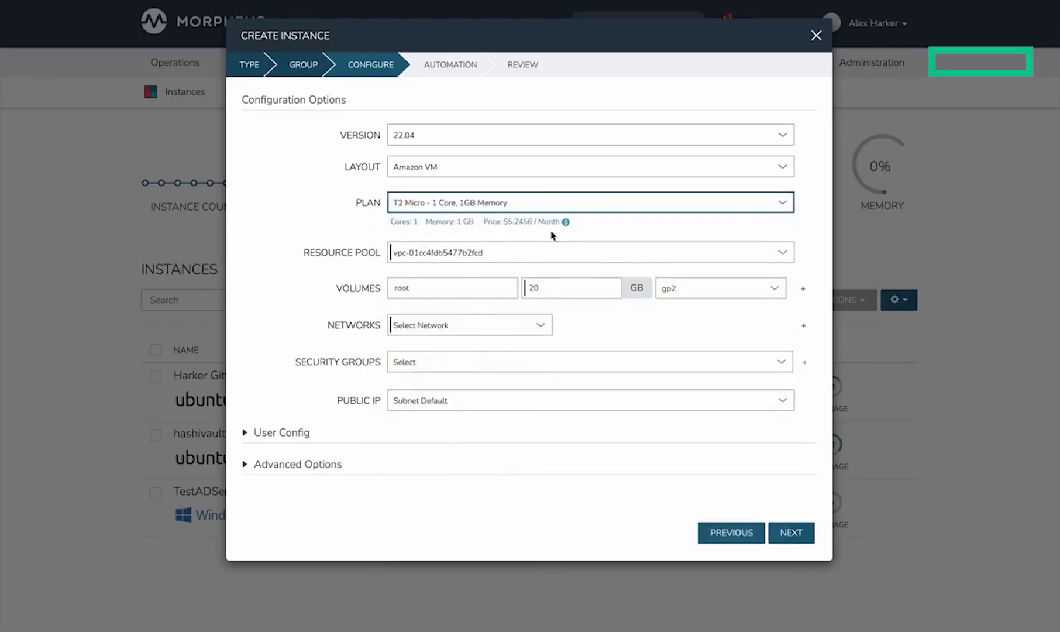